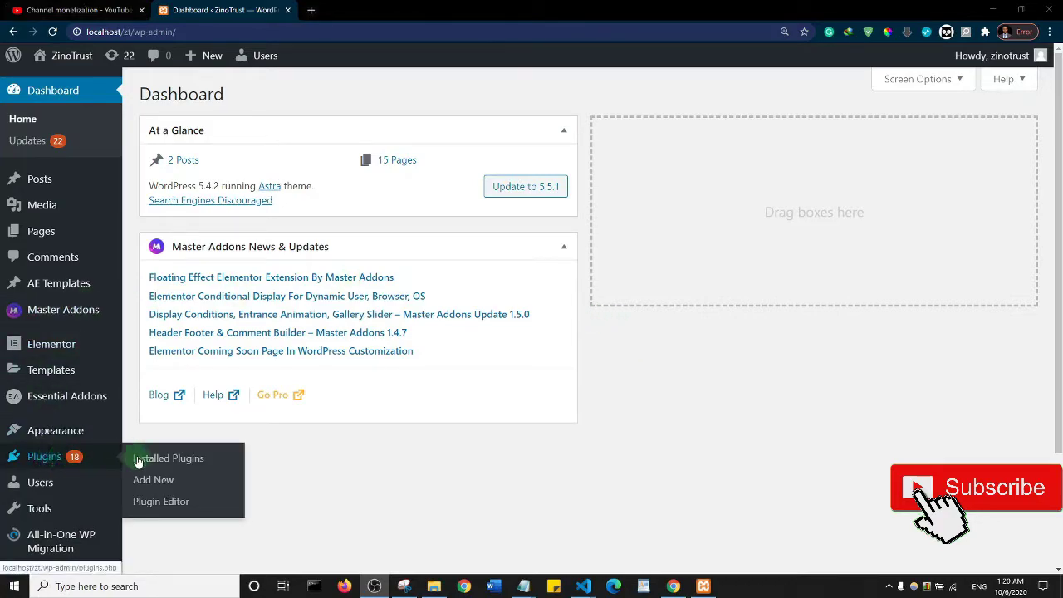
- Search Add New plugins for 'MASTER ADDON' to find Master Addons for Elementor, already installed and active
left_click(159, 481)
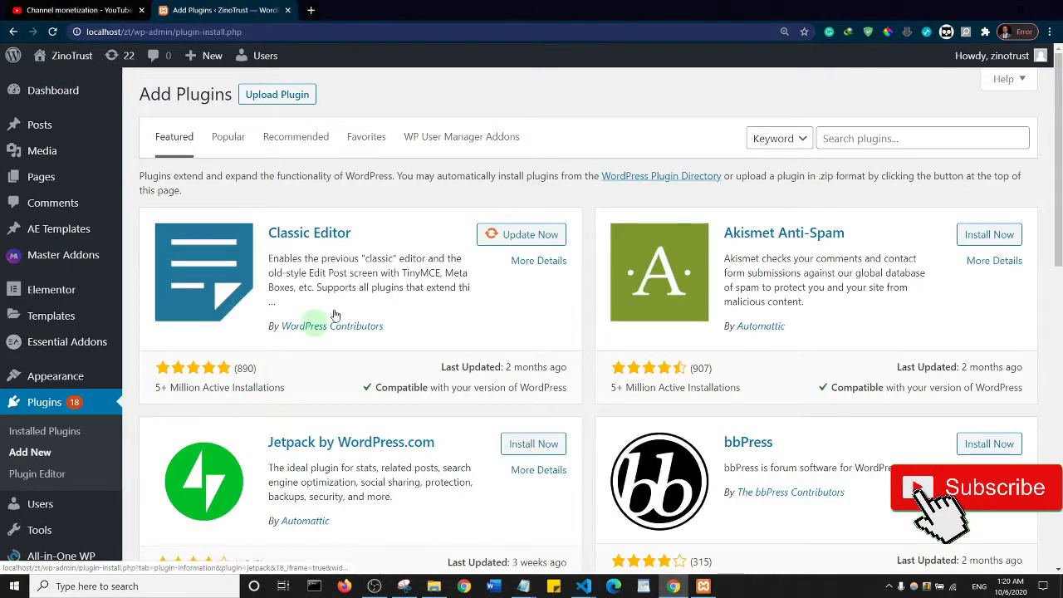
left_click(869, 138)
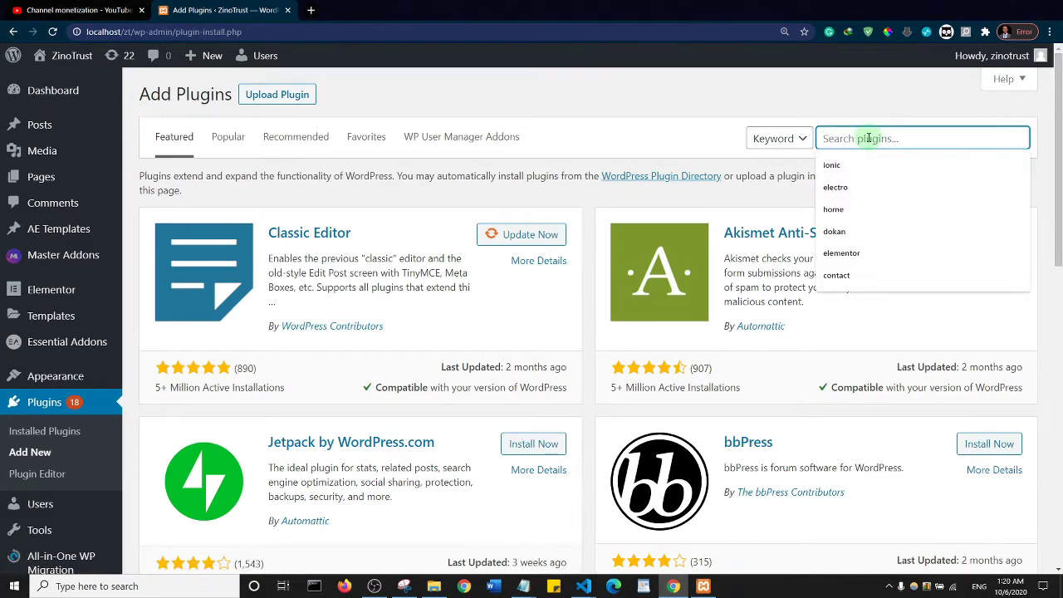
type("MASTER ADDON")
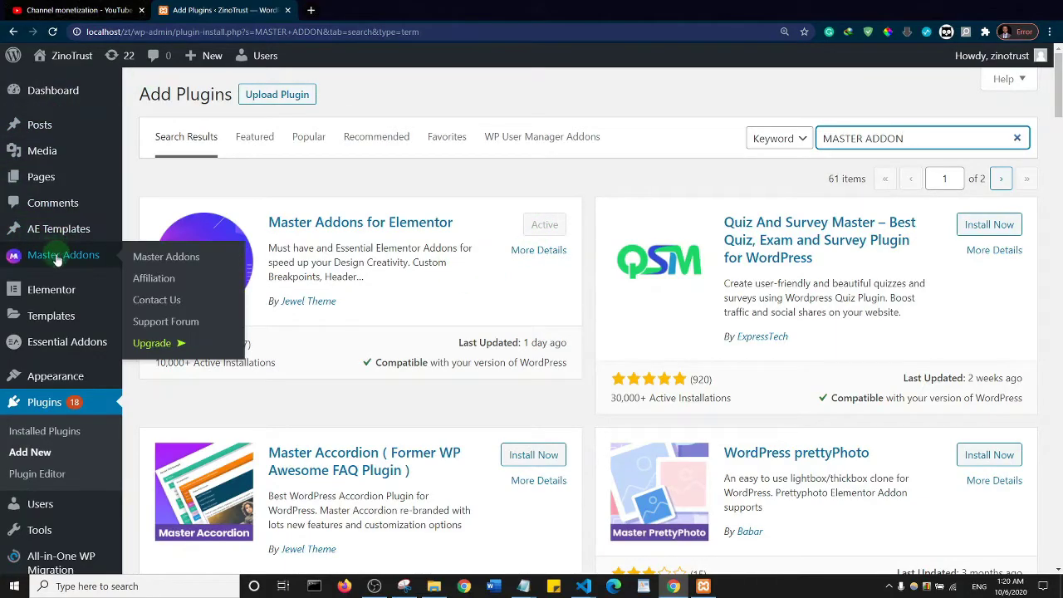
mouse_move(63, 255)
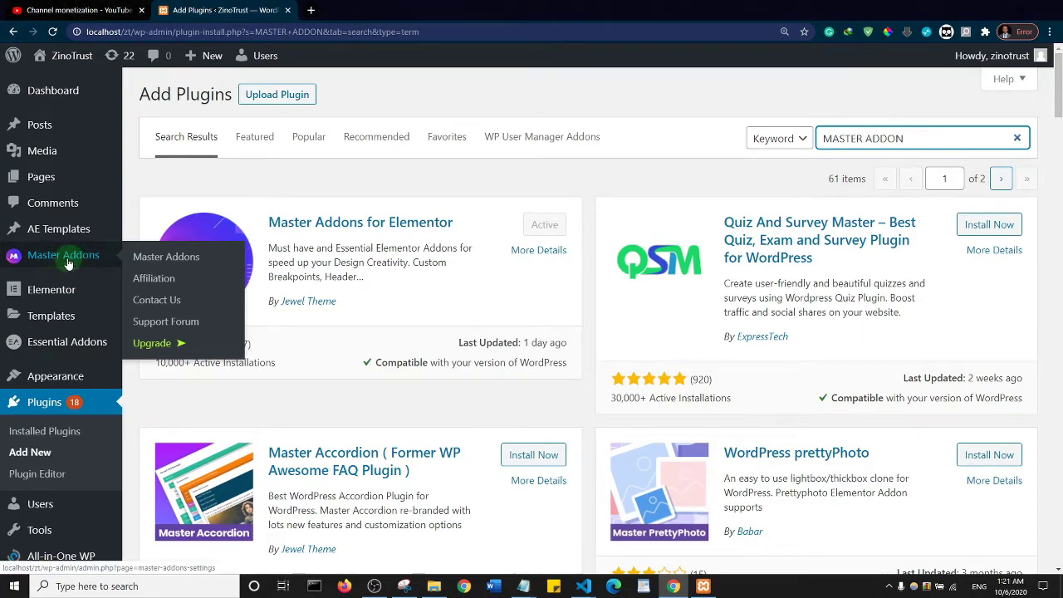
- Disable all Master Addons extensions except Custom CSS, and save the settings
left_click(160, 263)
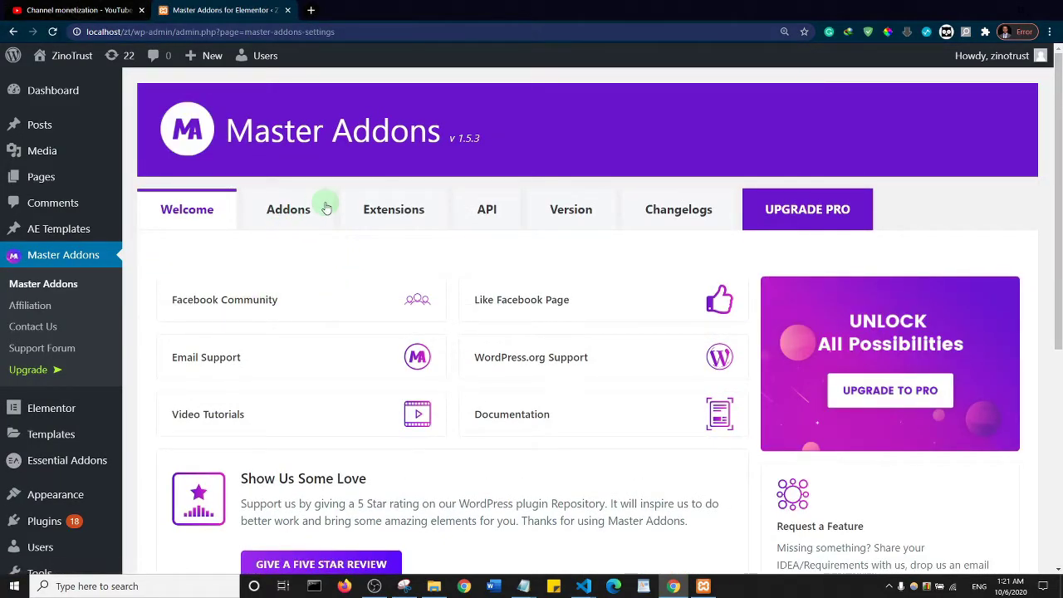
left_click(390, 211)
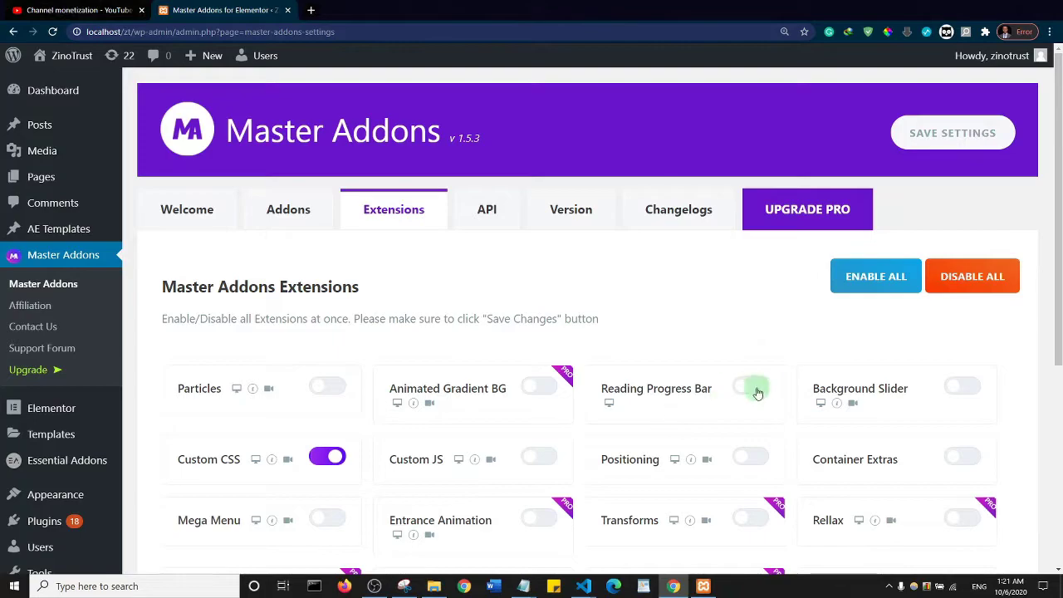
scroll(634, 349, "down", 4)
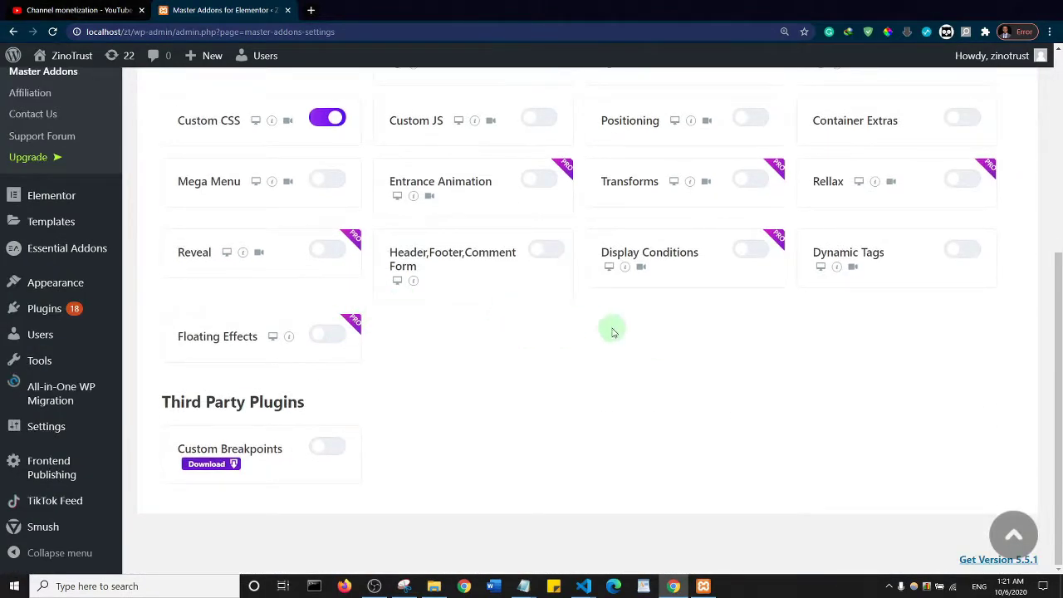
scroll(612, 327, "up", 4)
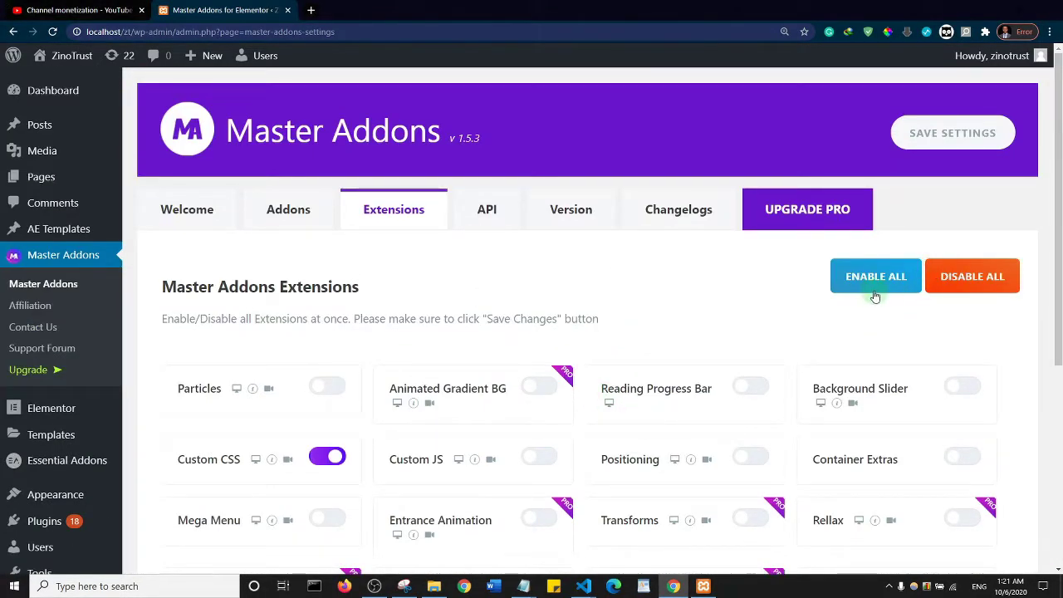
left_click(962, 280)
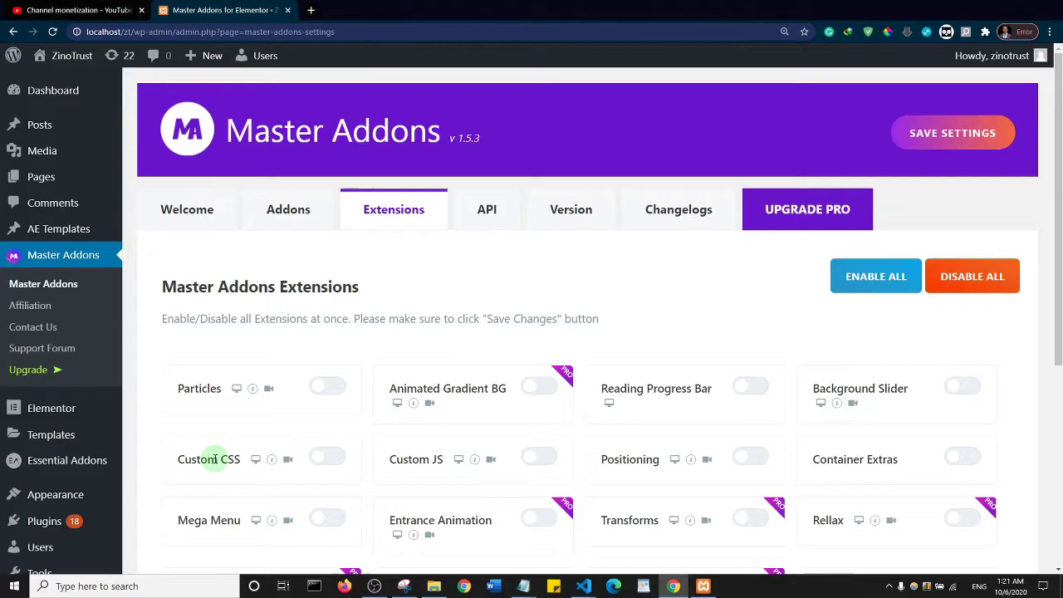
left_click(328, 458)
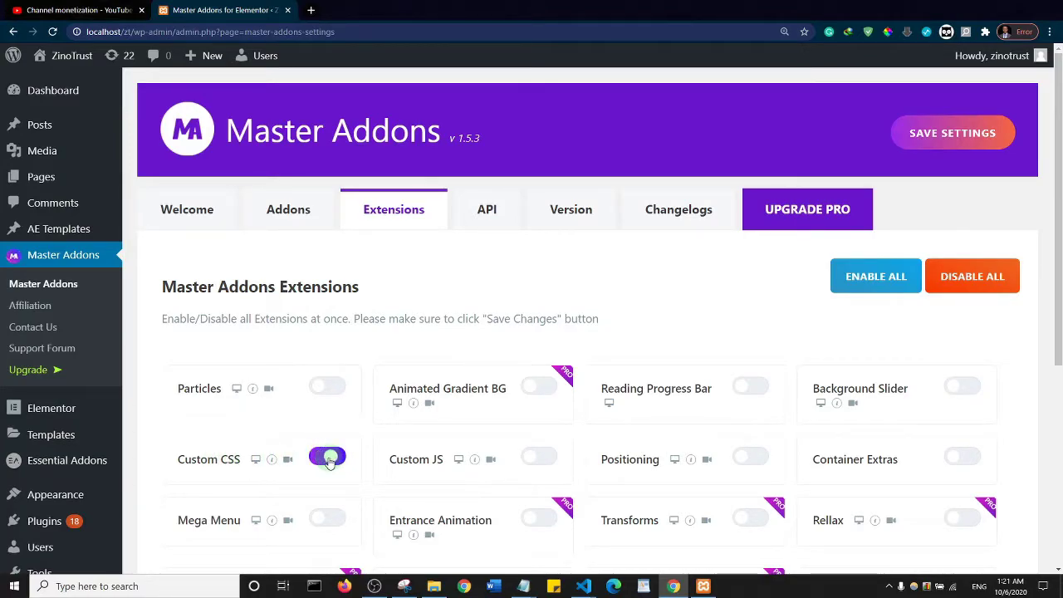
left_click(966, 136)
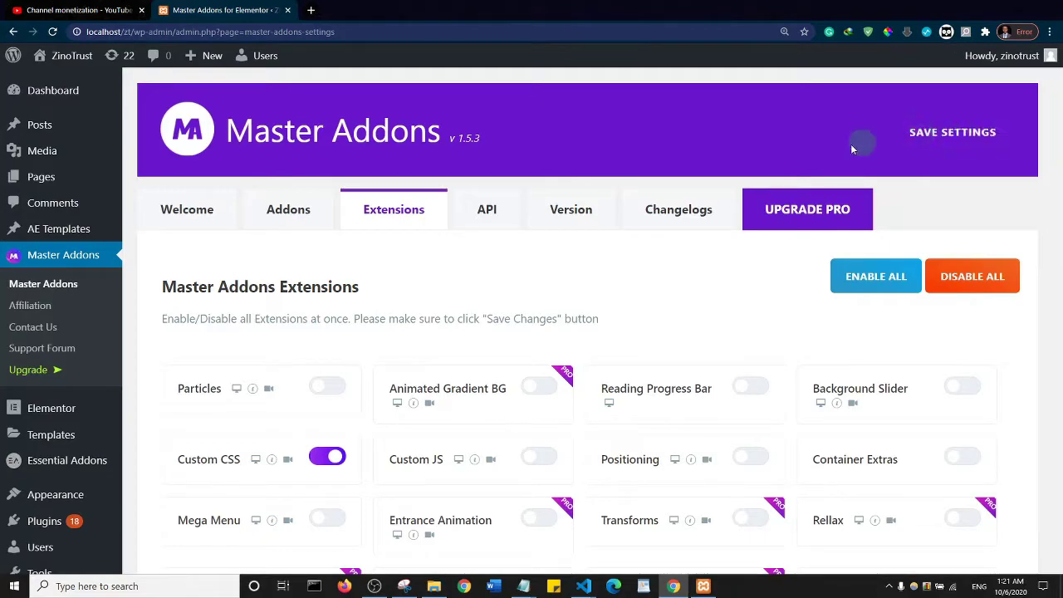
left_click(957, 136)
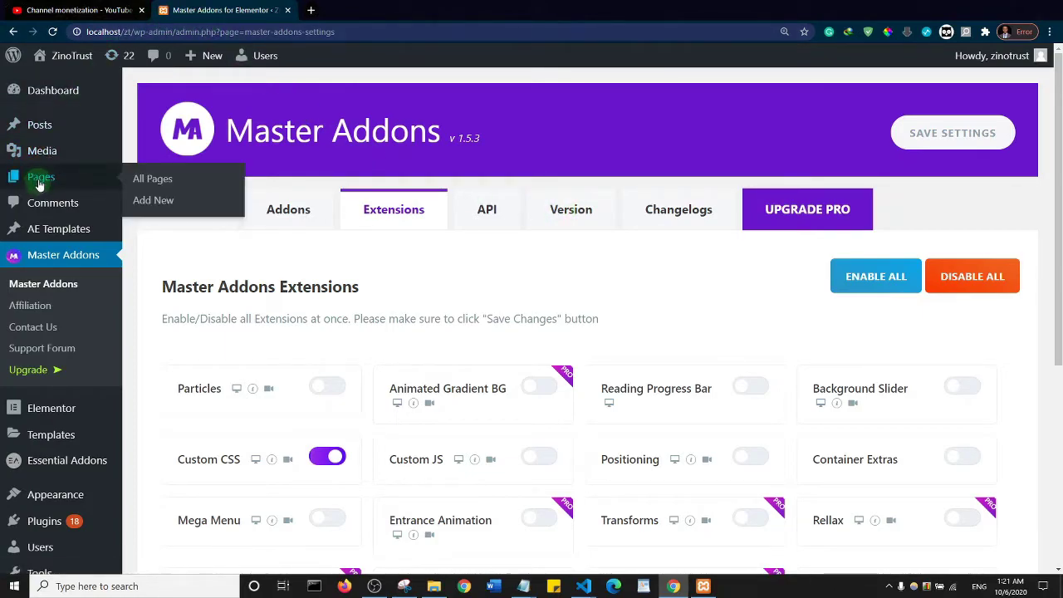
- Open the Home page from All Pages in the Elementor editor
left_click(42, 178)
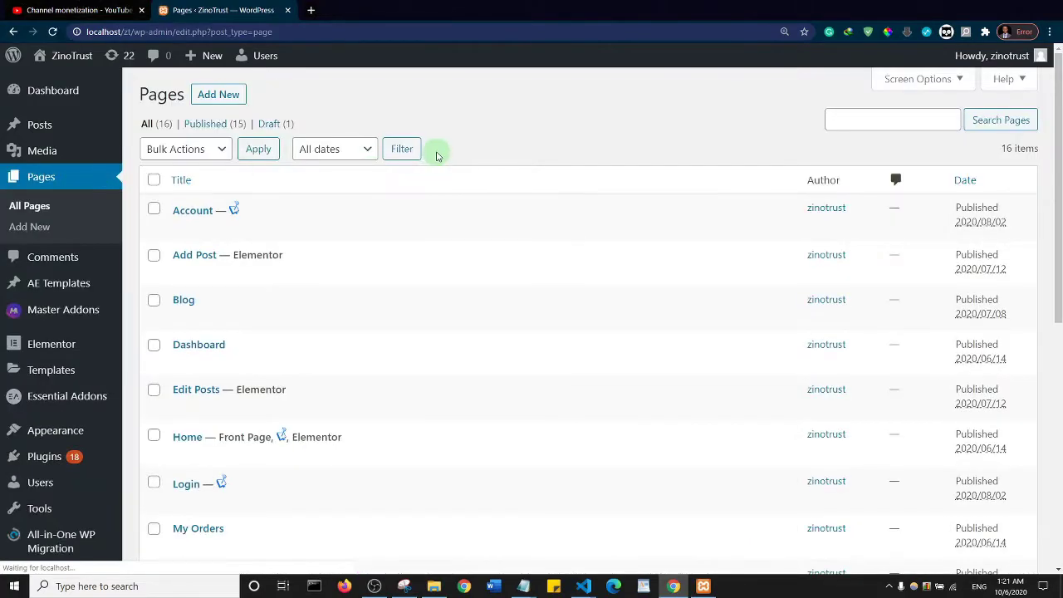
mouse_move(476, 438)
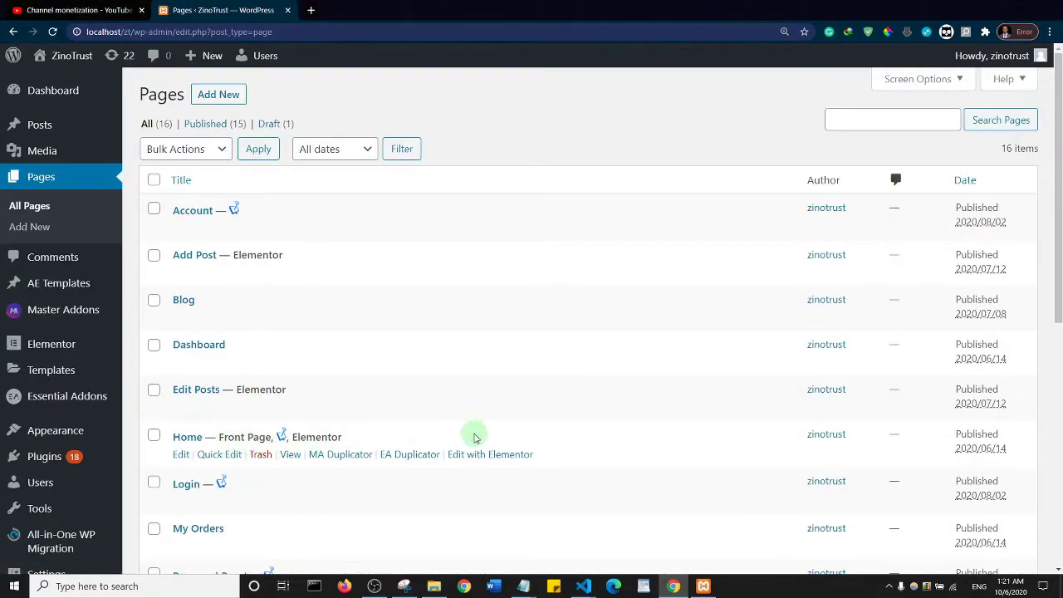
left_click(477, 454)
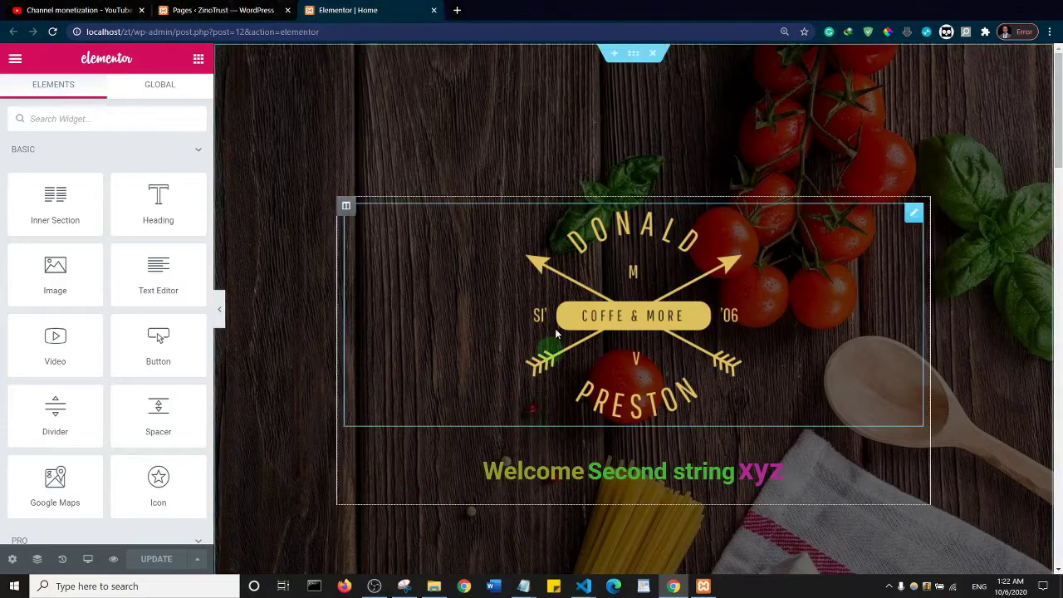
- Select the OUR SWEETS text widget and expand its Advanced tab's built-in Custom CSS section
scroll(556, 332, "down", 4)
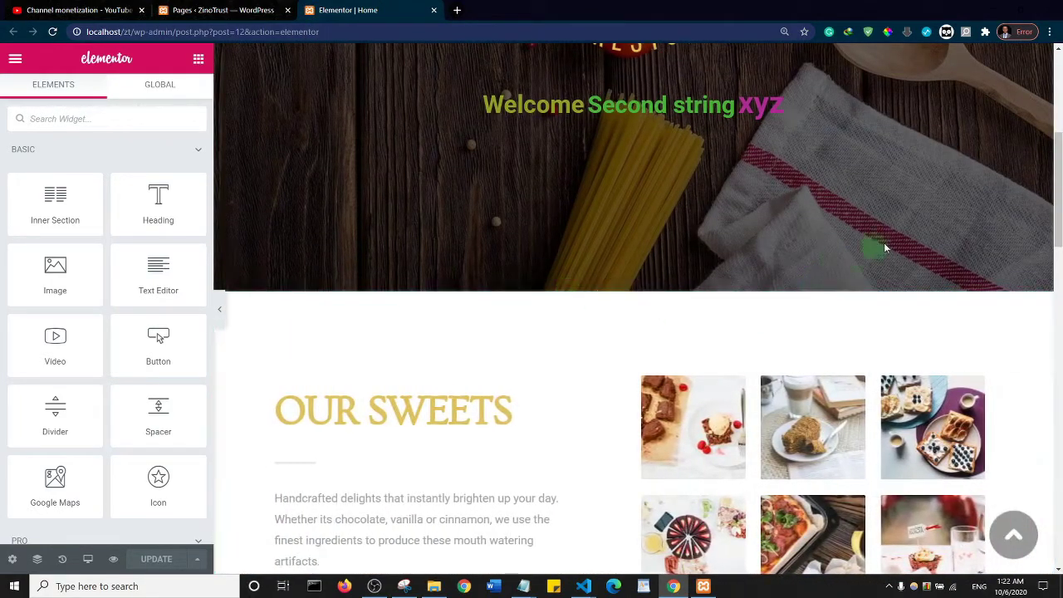
scroll(367, 295, "down", 2)
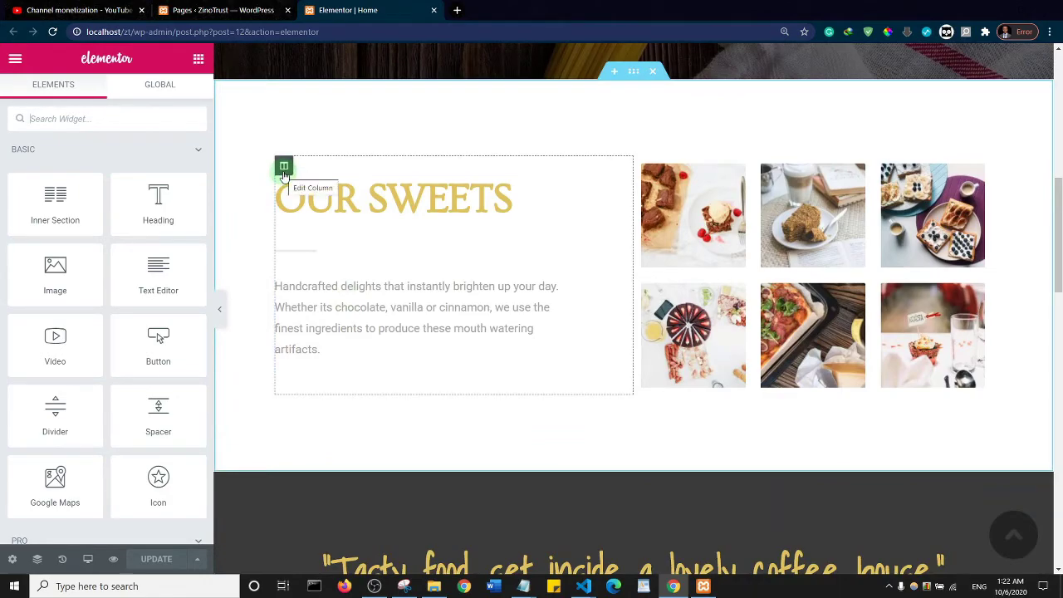
mouse_move(424, 326)
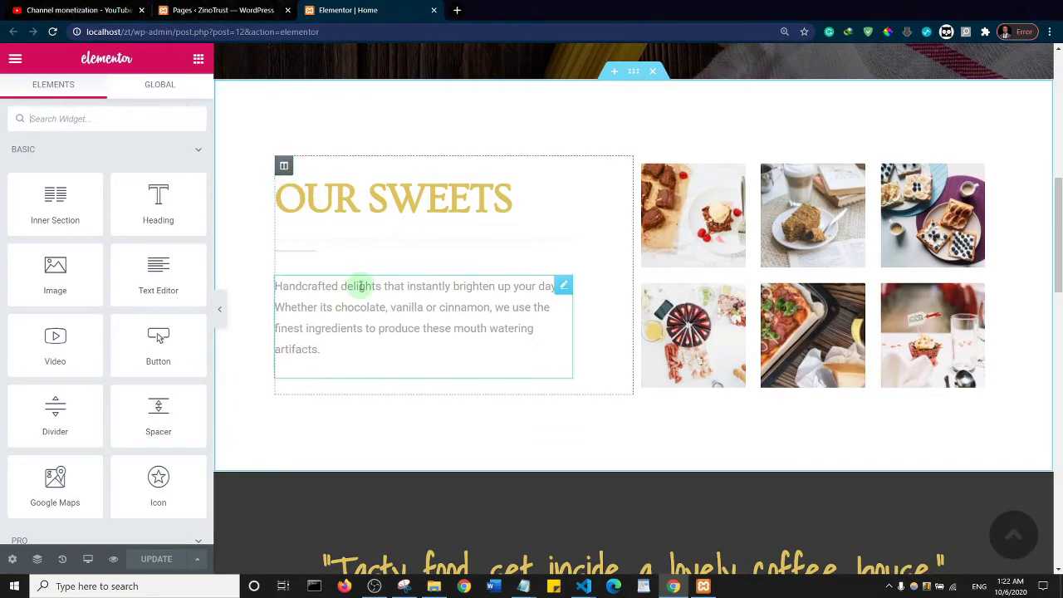
left_click(563, 288)
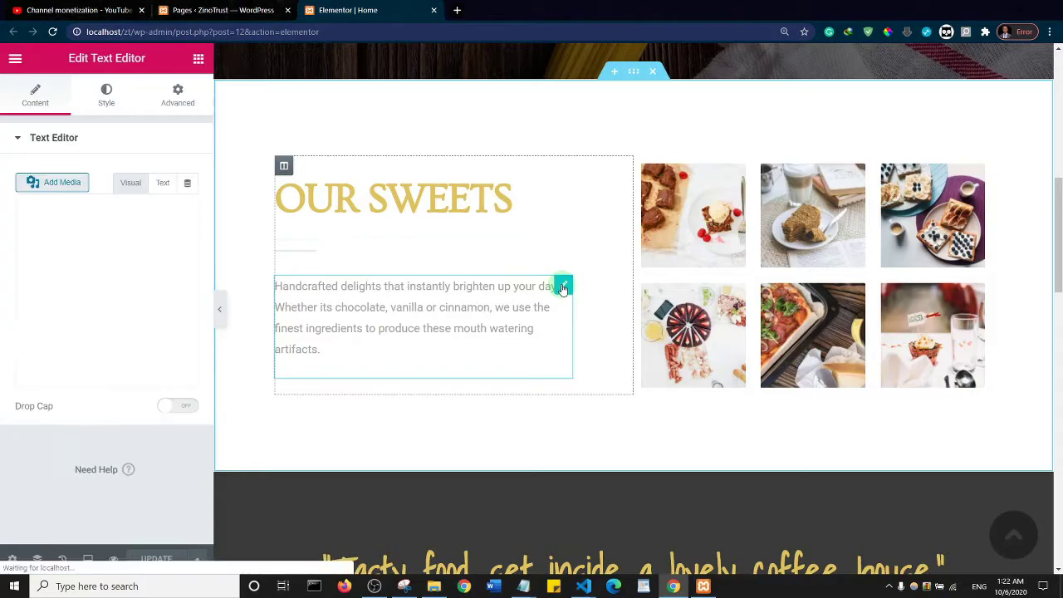
left_click(178, 98)
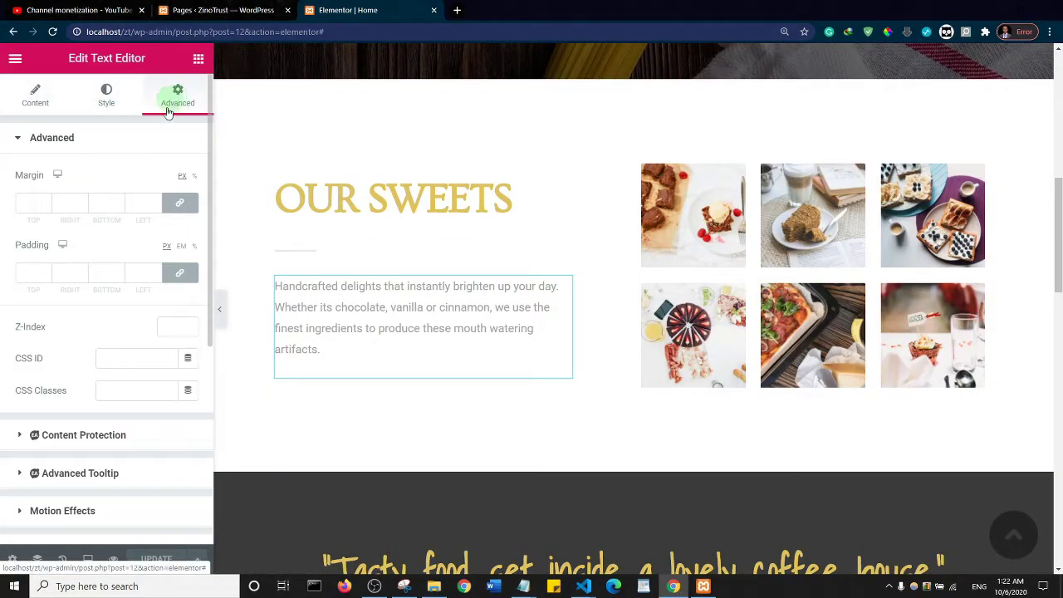
left_click(54, 140)
scroll(70, 366, "down", 2)
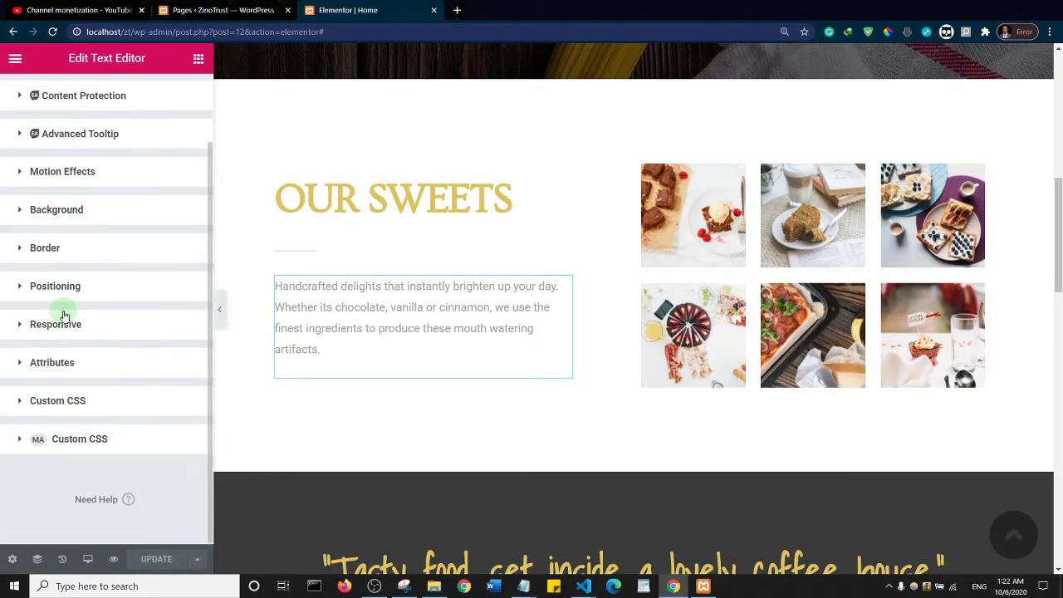
left_click(46, 402)
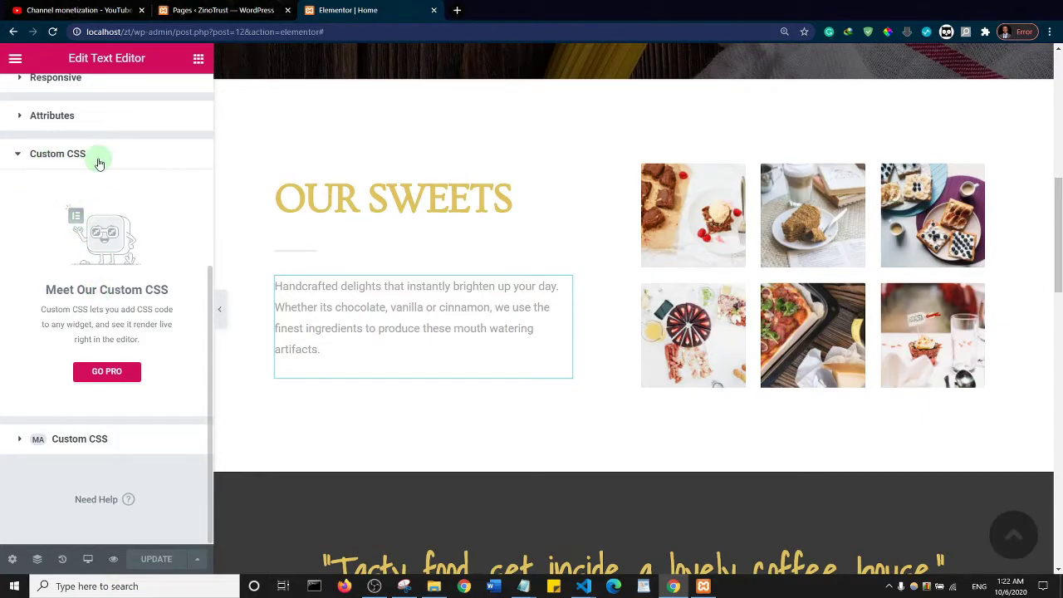
- Enter 'selector { display: none; }' in the widget's MA Custom CSS and update the page
left_click(61, 443)
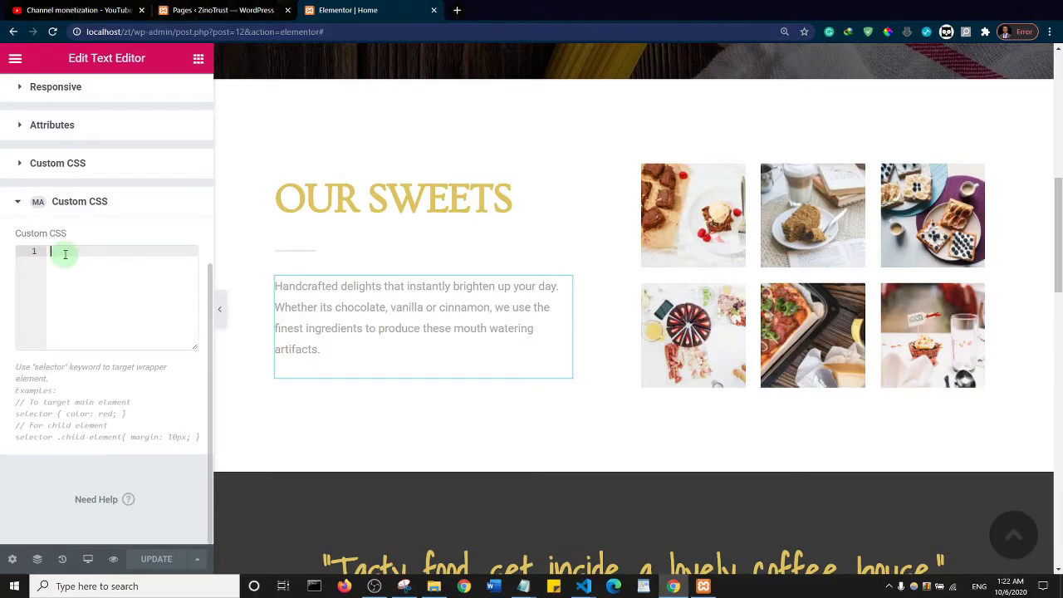
left_click(425, 359)
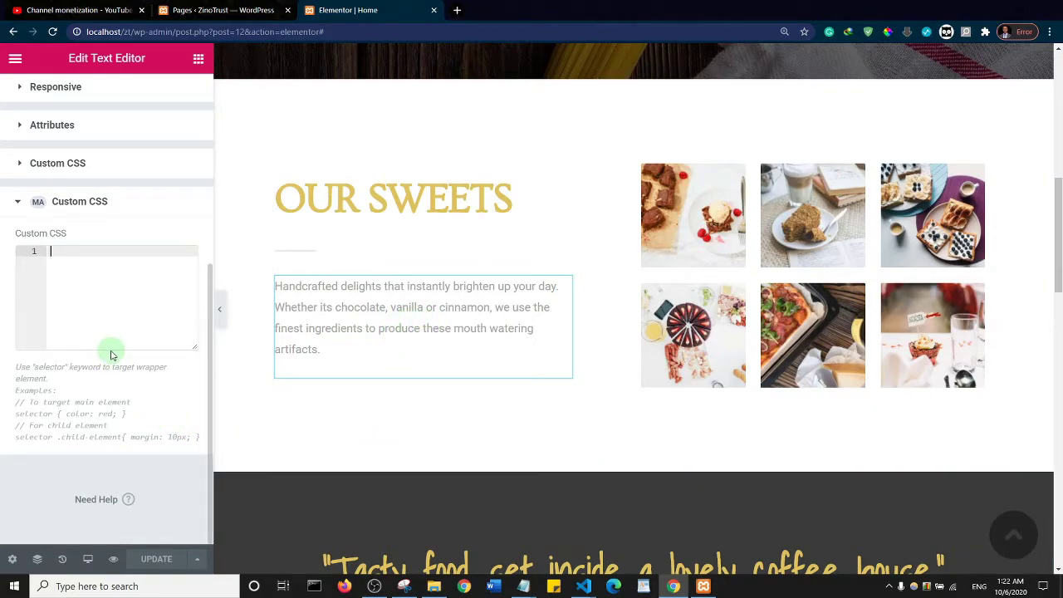
type("se")
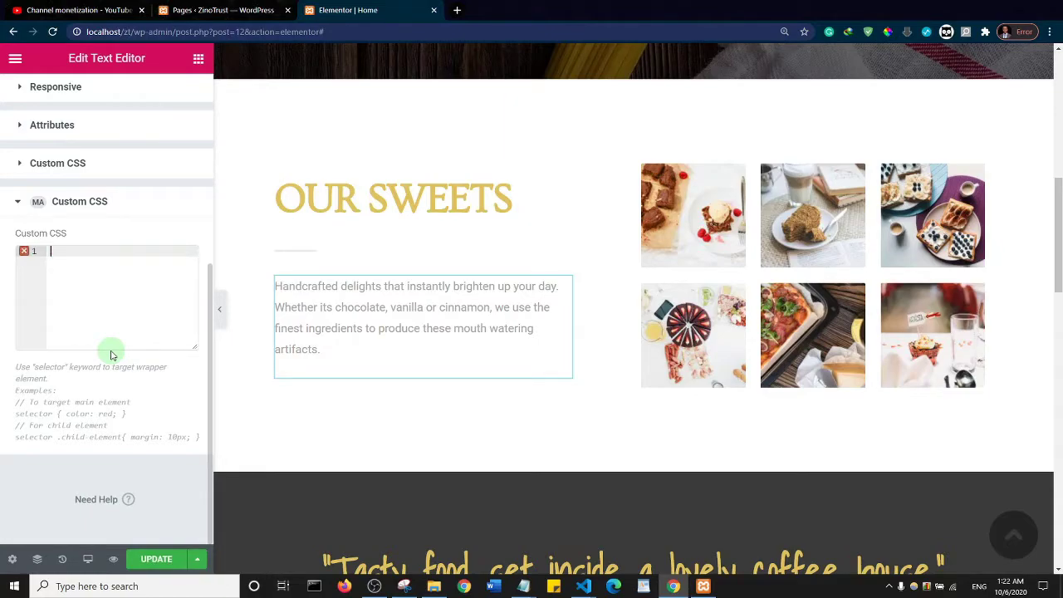
left_click(130, 287)
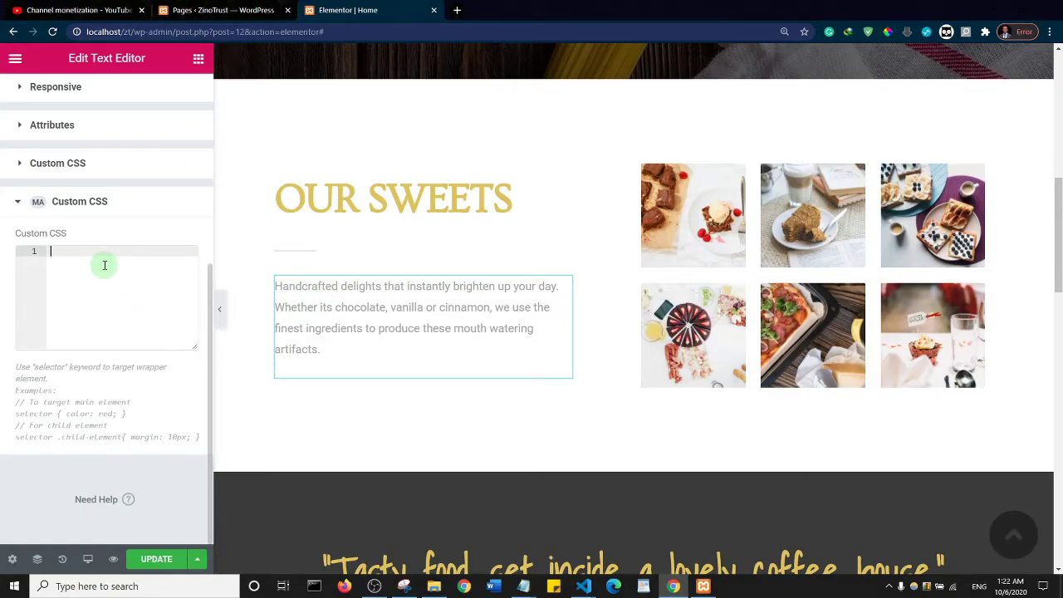
type("s")
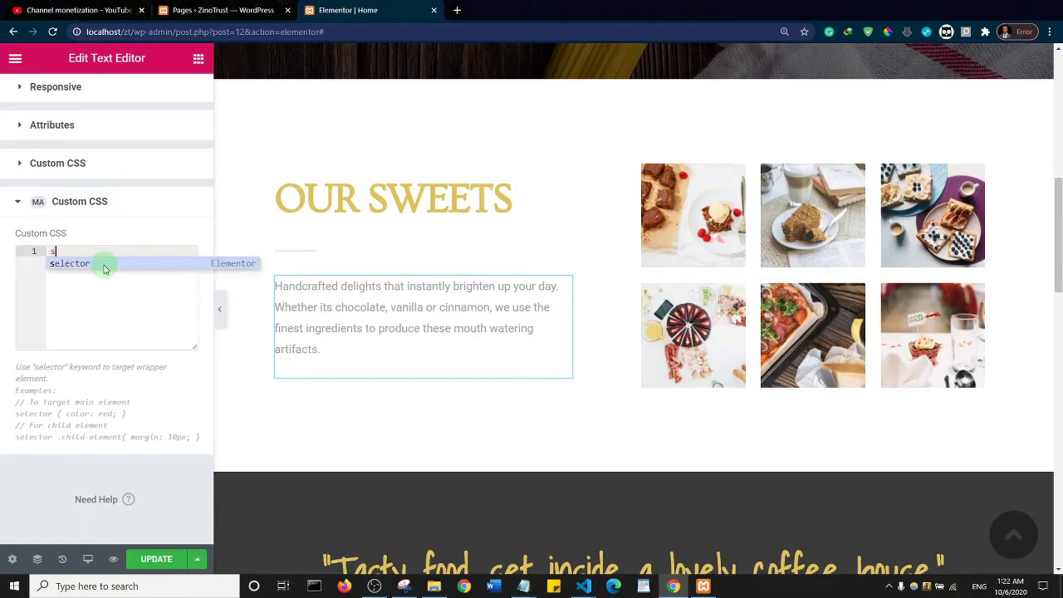
type("electo")
left_click(104, 266)
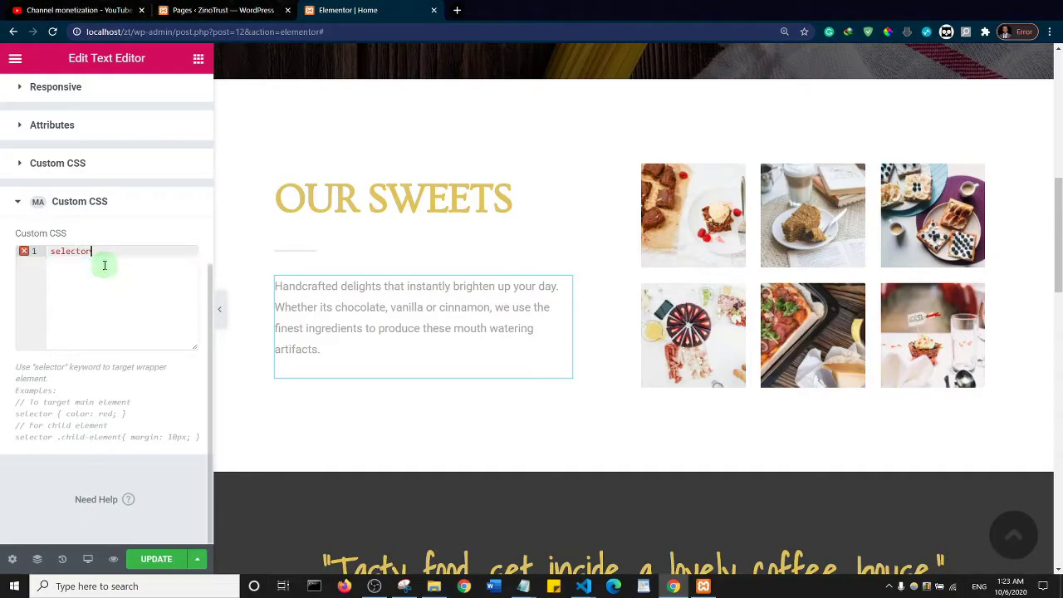
type("{")
key("Return")
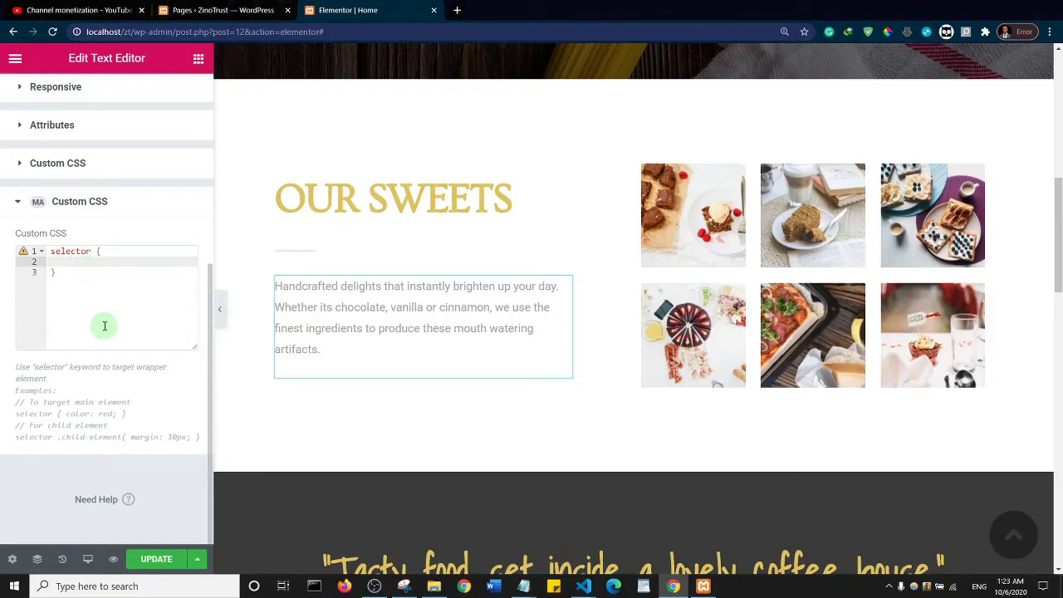
type("di")
key("Return")
type("none;")
left_click(154, 564)
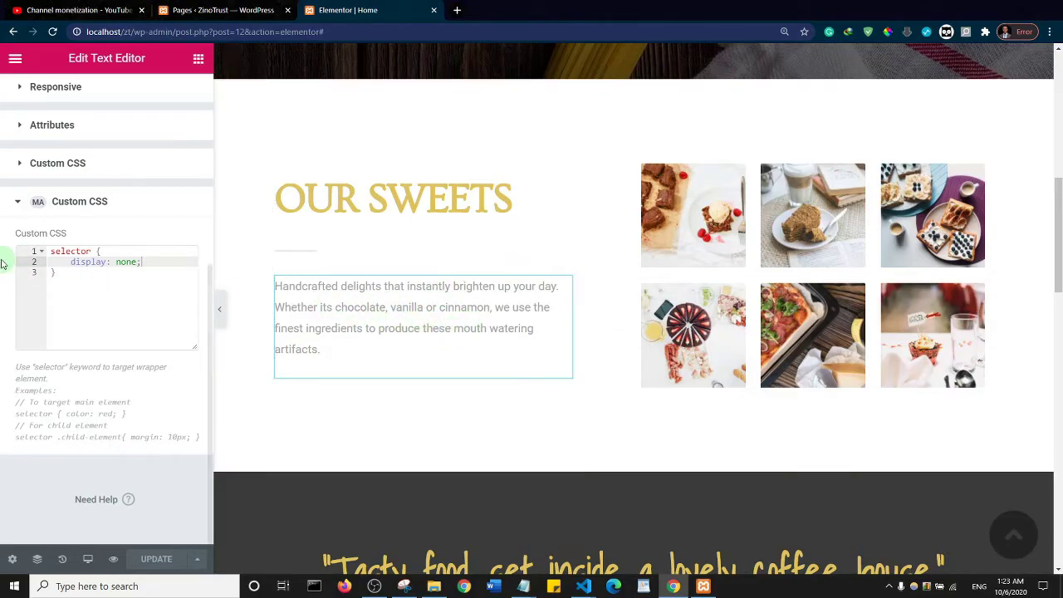
- Clear the widget's MA Custom CSS rule entirely and update the page
left_click(58, 282)
key("ctrl+a")
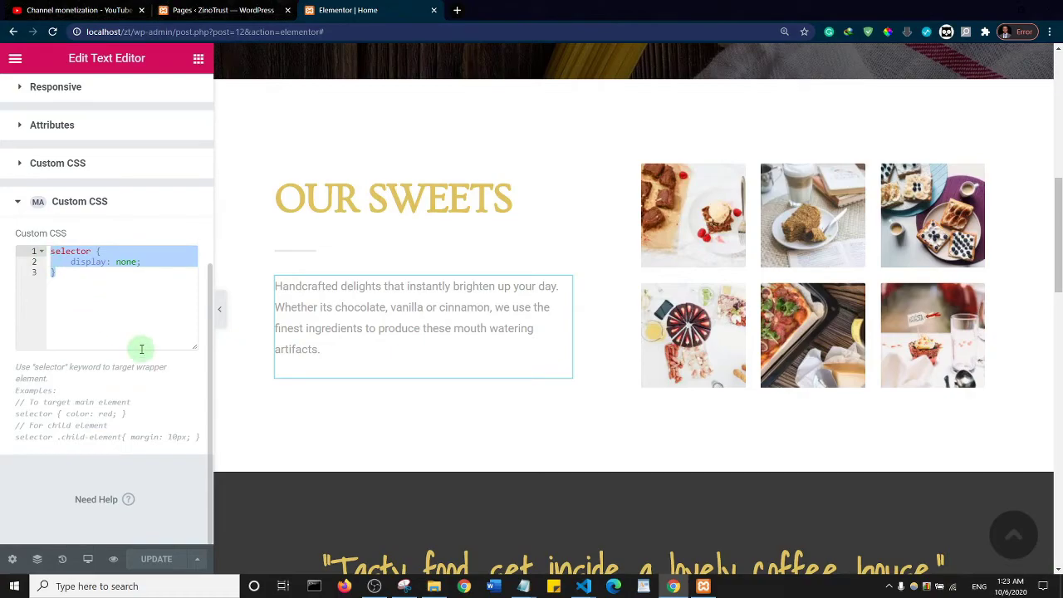
key("Delete")
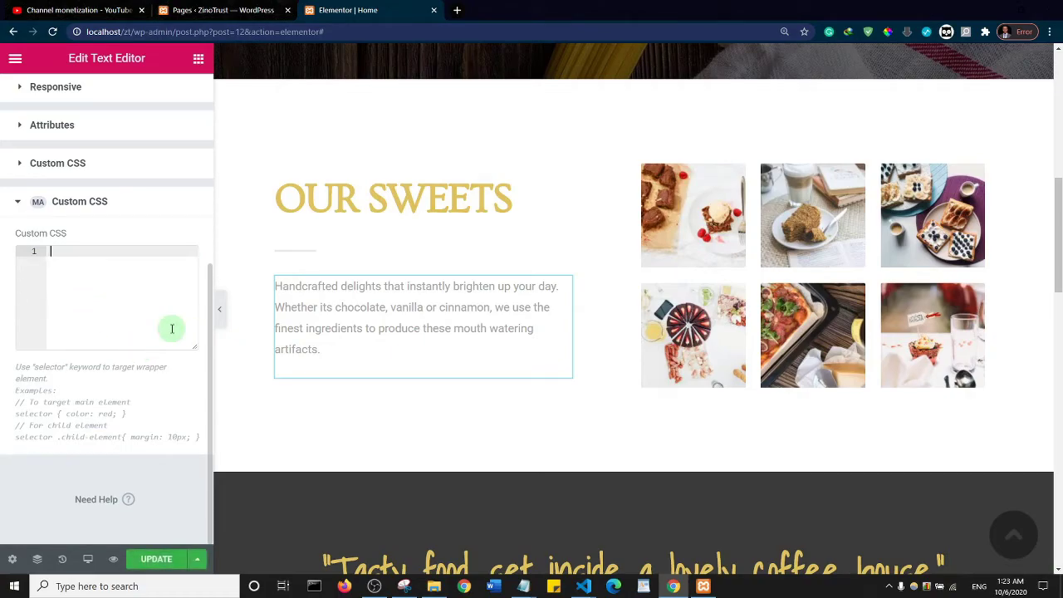
left_click(160, 562)
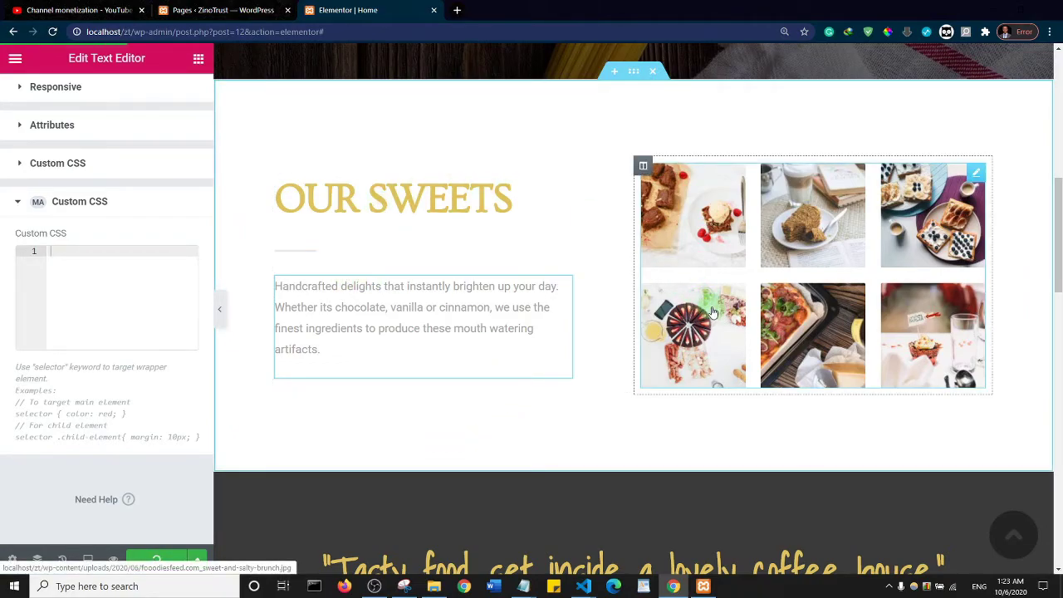
left_click(758, 398)
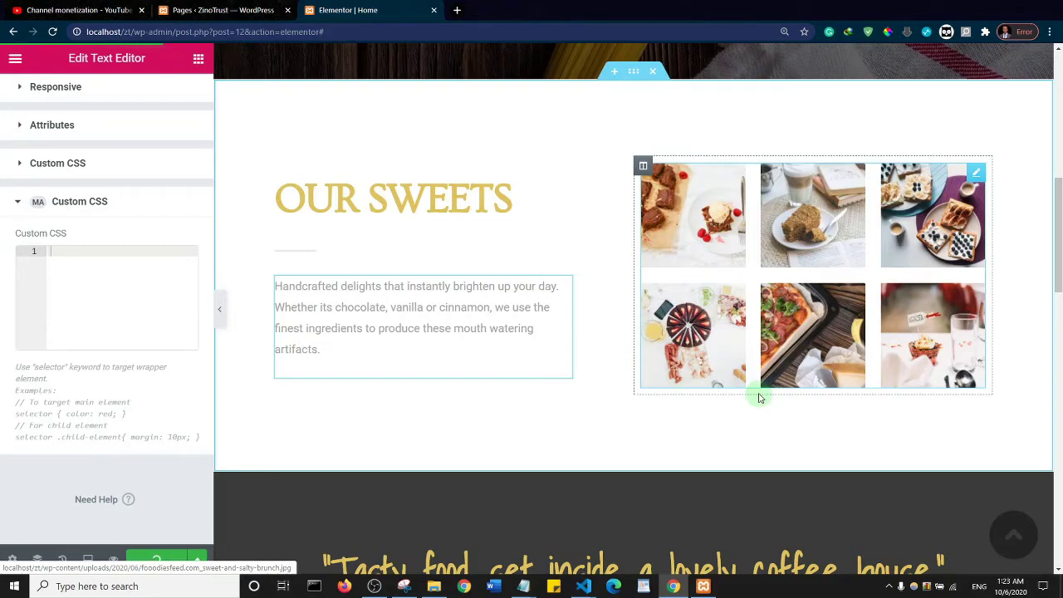